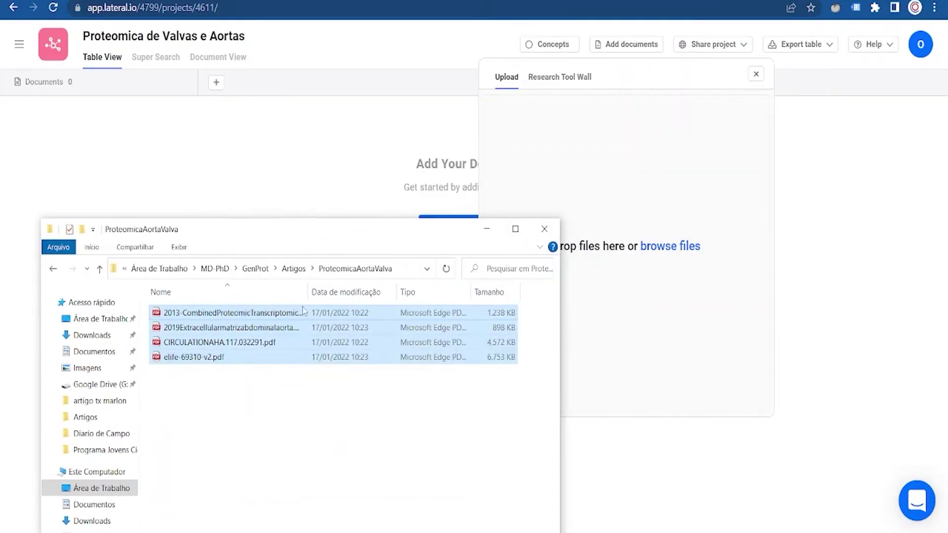
Step: Upload the four selected PDFs from the ProteomicaAortaValva folder to the project and close the upload dialog
left_click_drag(302, 310, 704, 150)
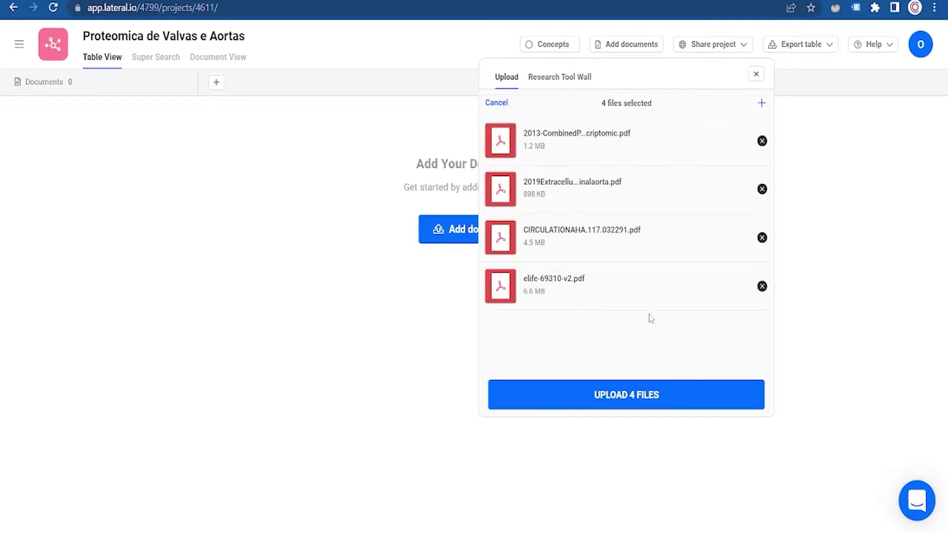
left_click(611, 397)
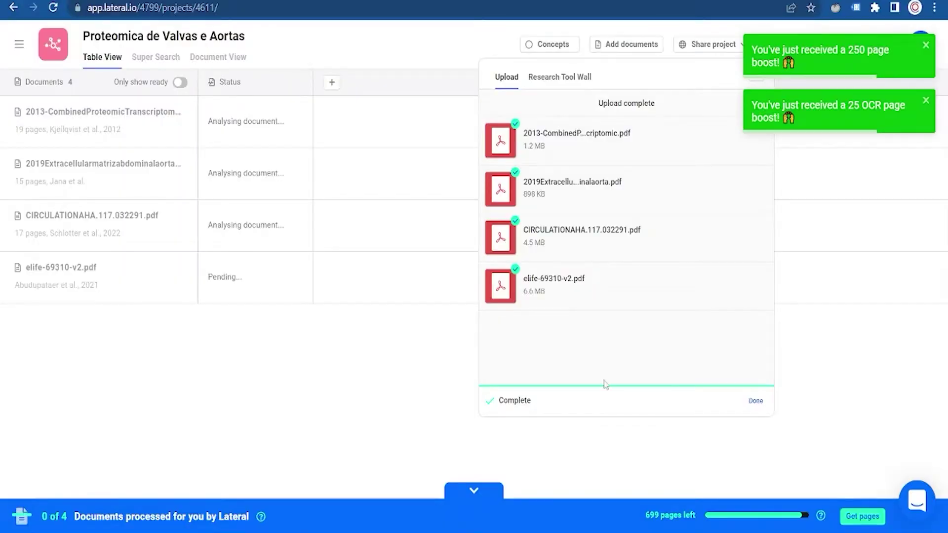
left_click(202, 410)
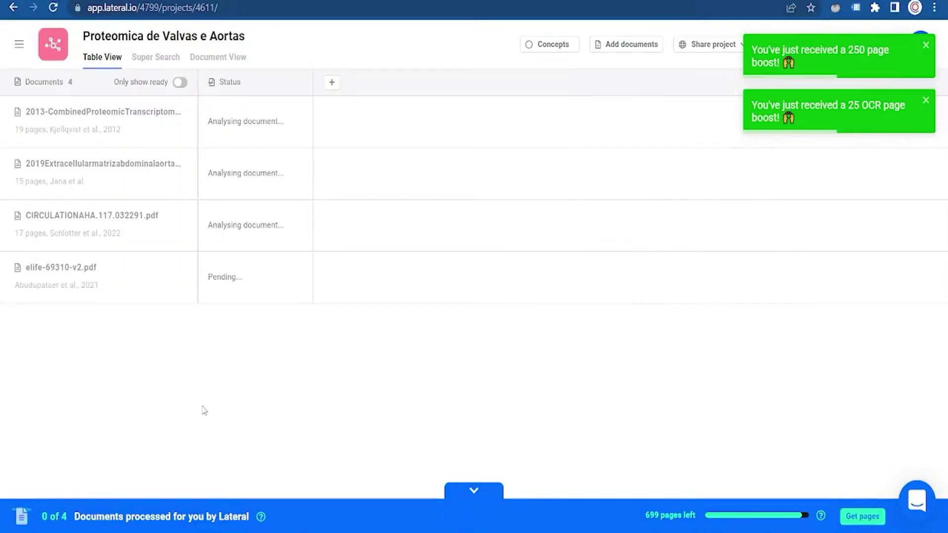
Step: Open 2013-CombinedProteomicTranscriptomic.pdf in the document viewer and dismiss the introductory tip
left_click(109, 123)
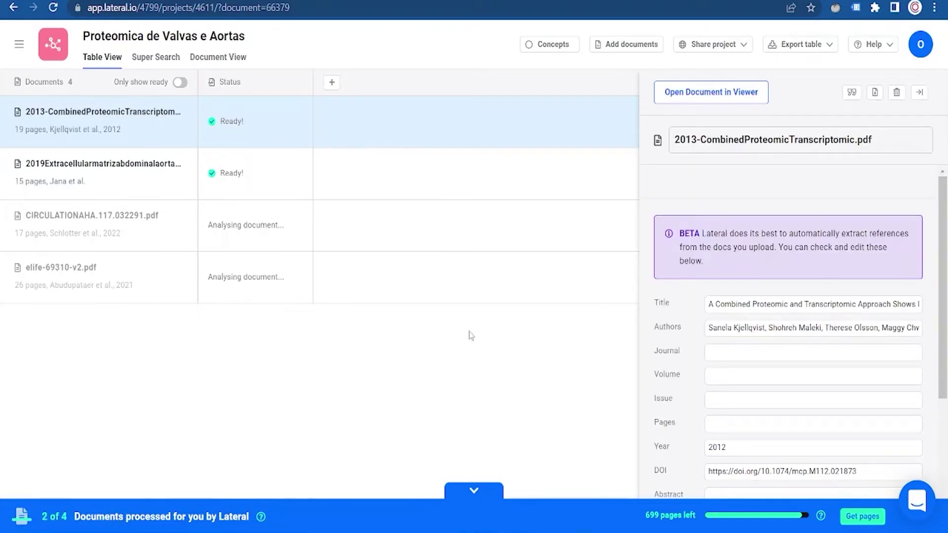
left_click(701, 94)
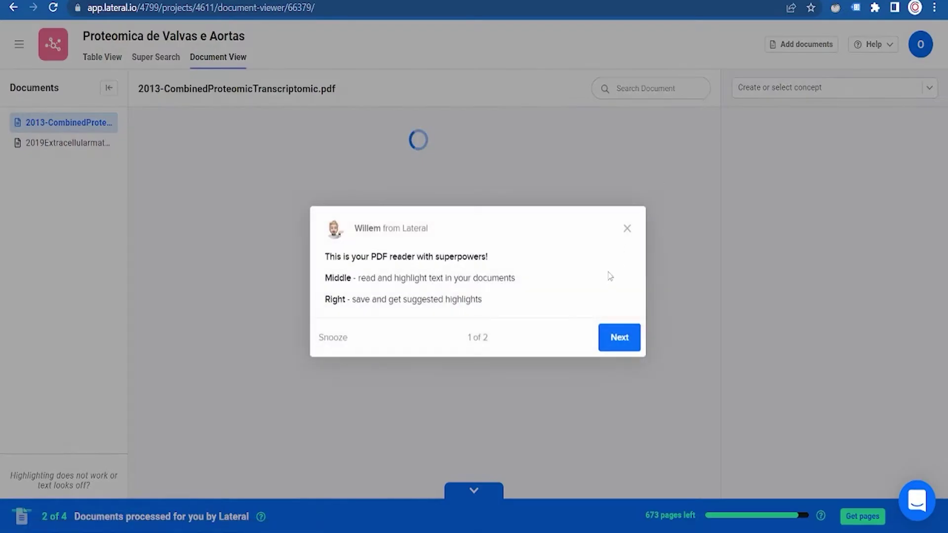
left_click(627, 228)
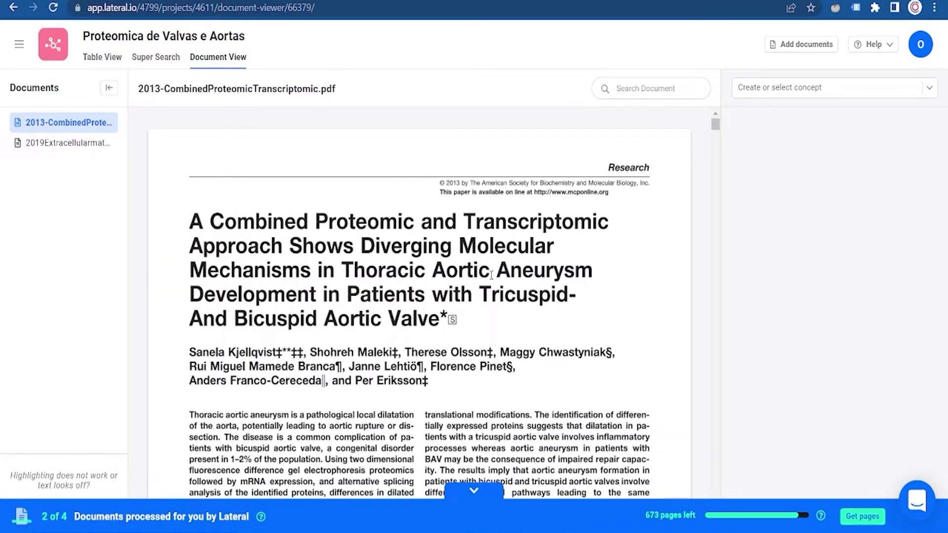
Step: Highlight the page 2 sentence about the pathophysiological basis of aortopathy in patients with BAV
scroll(491, 275, "down", 3)
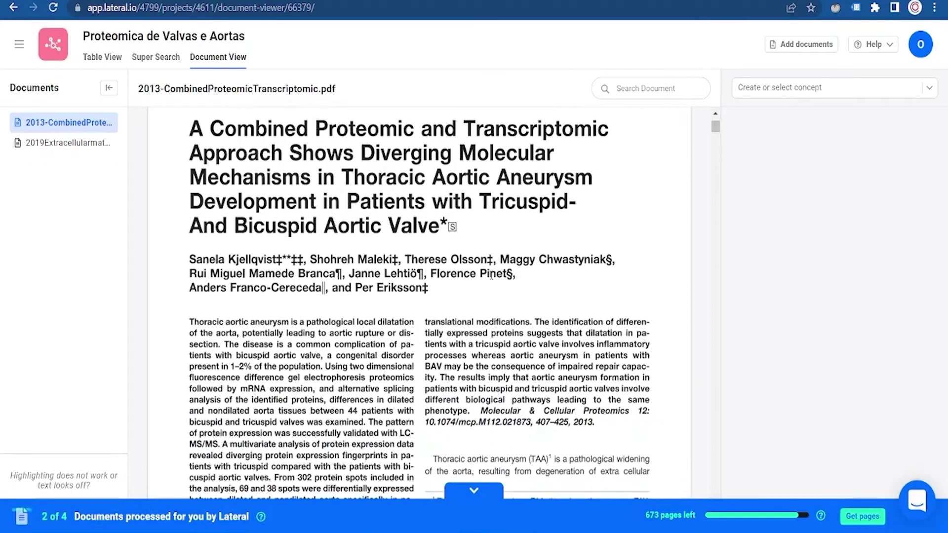
scroll(491, 275, "down", 10)
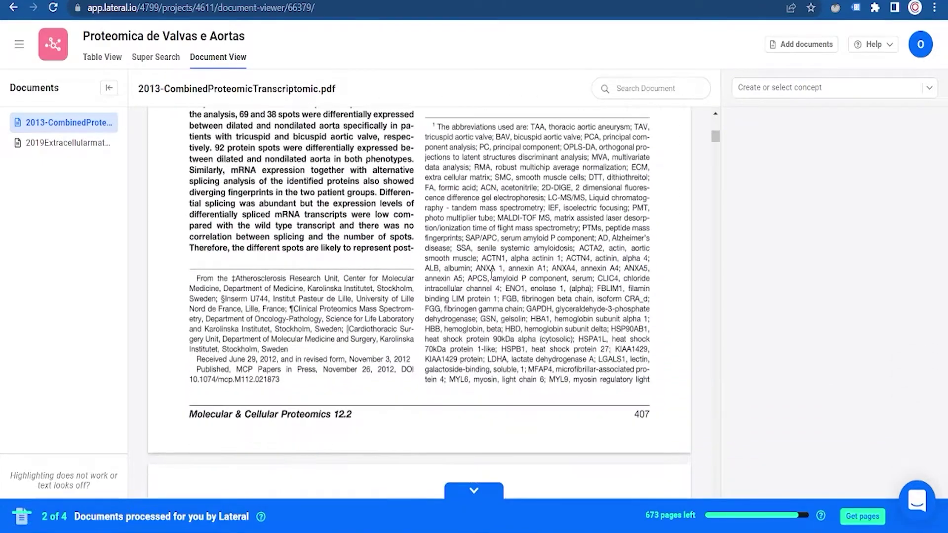
scroll(491, 275, "down", 10)
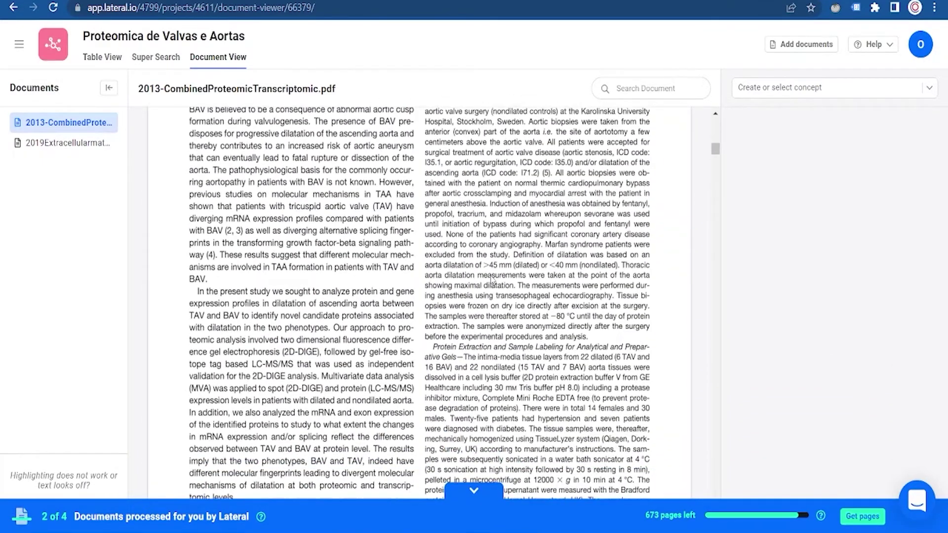
scroll(491, 279, "up", 2)
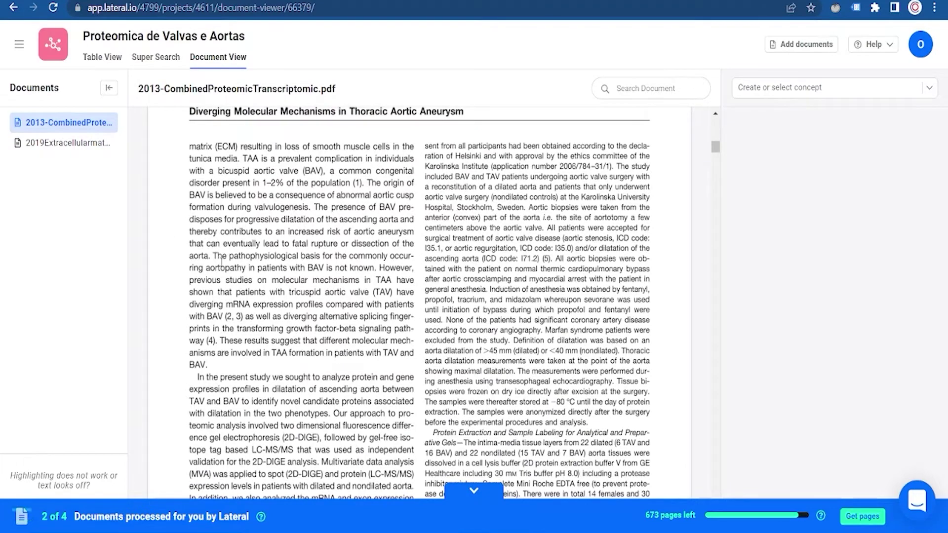
left_click_drag(214, 253, 373, 270)
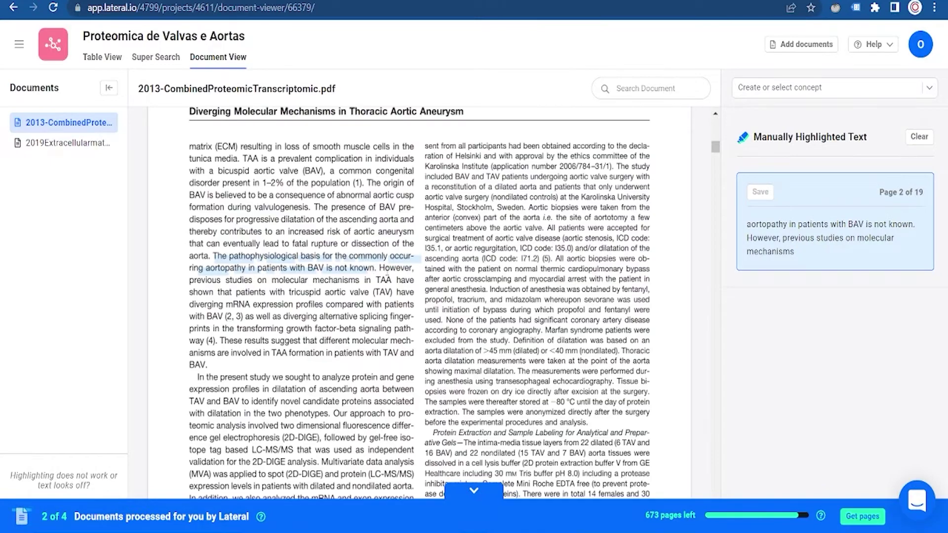
Step: Create a concept named Consenso and save the highlighted aortopathy passage to it
left_click(801, 96)
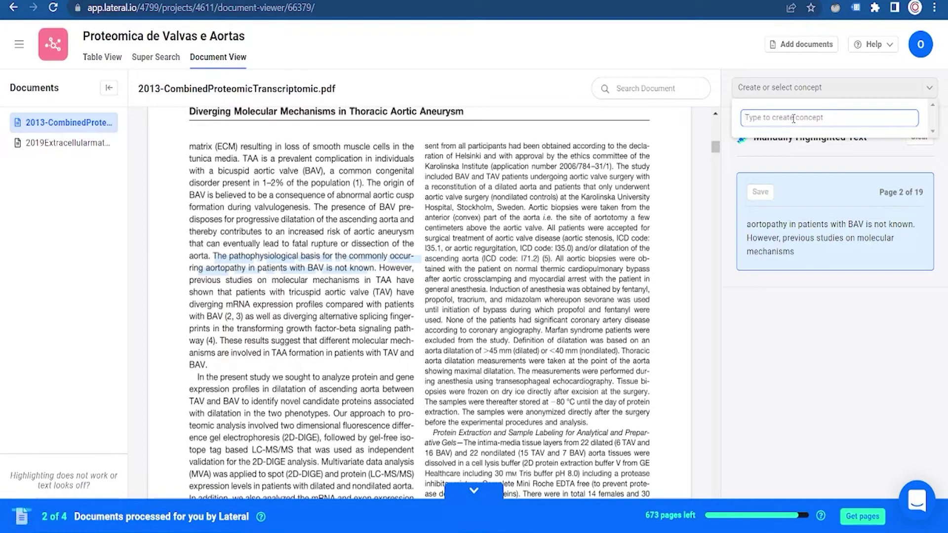
type("Consenso")
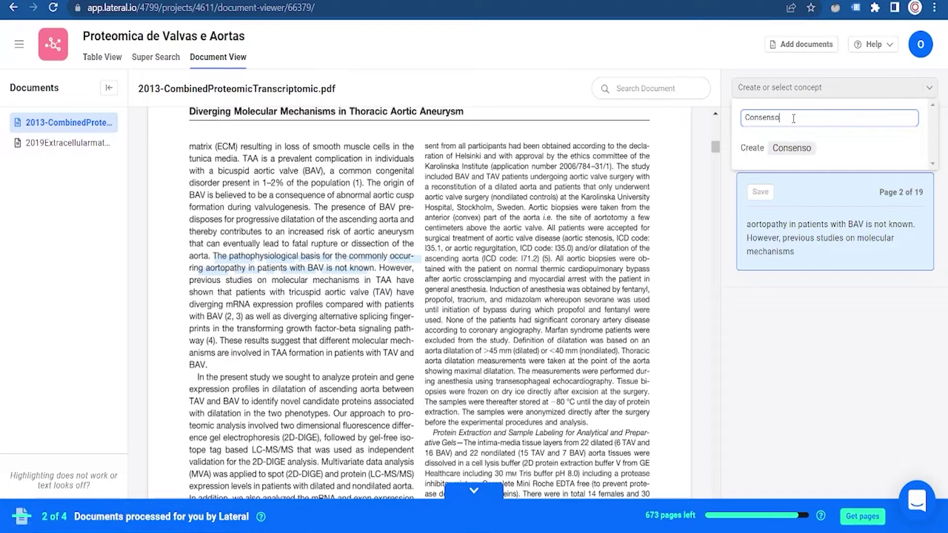
left_click(783, 154)
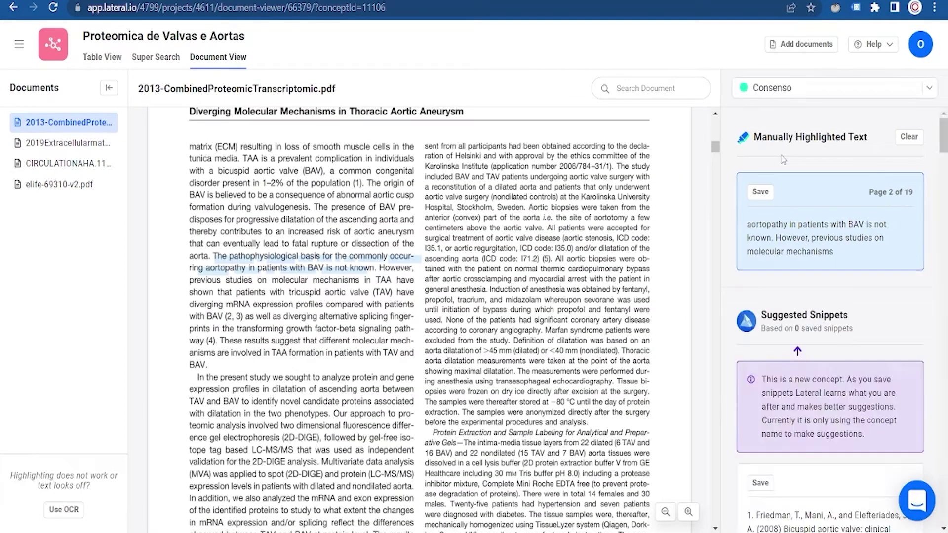
left_click(758, 197)
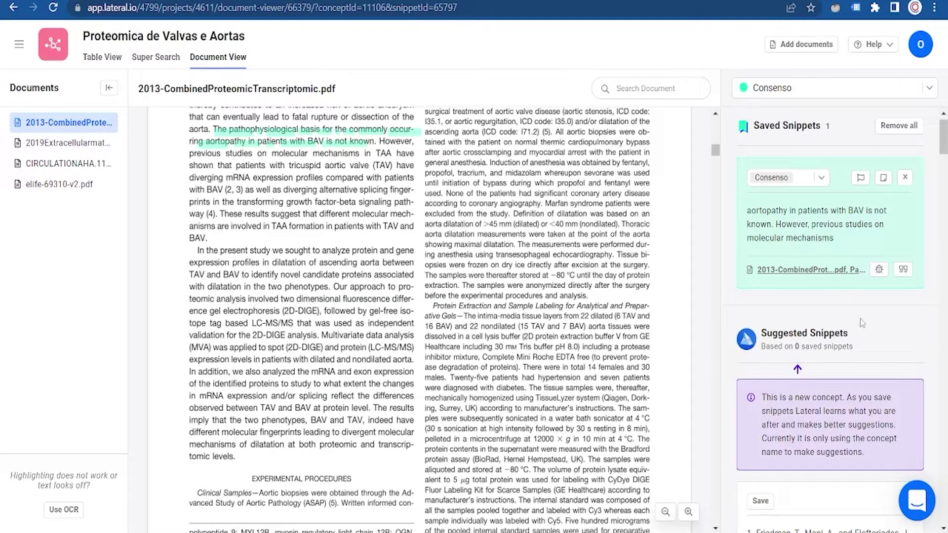
Step: Browse the suggested snippets for Consenso and show the gene name and protein accession number snippet in the document
scroll(859, 318, "down", 5)
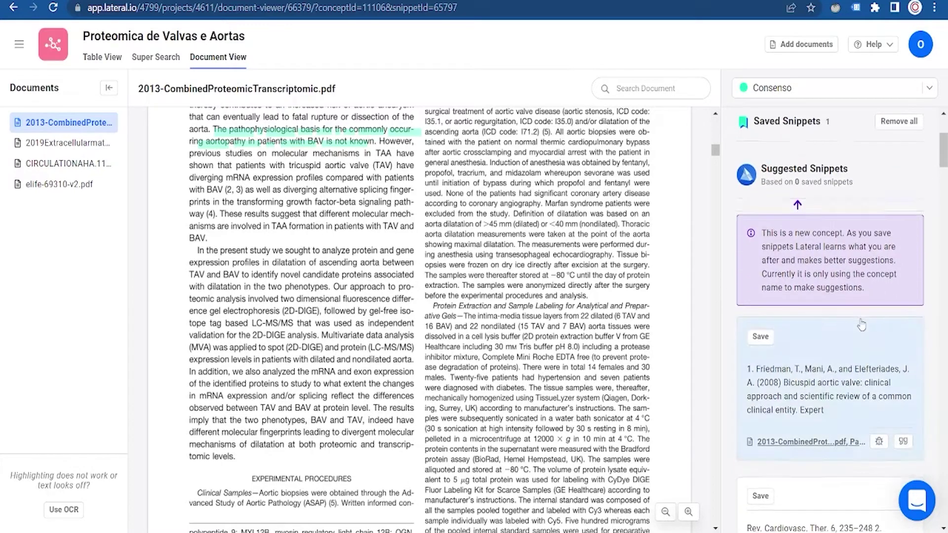
scroll(861, 324, "down", 5)
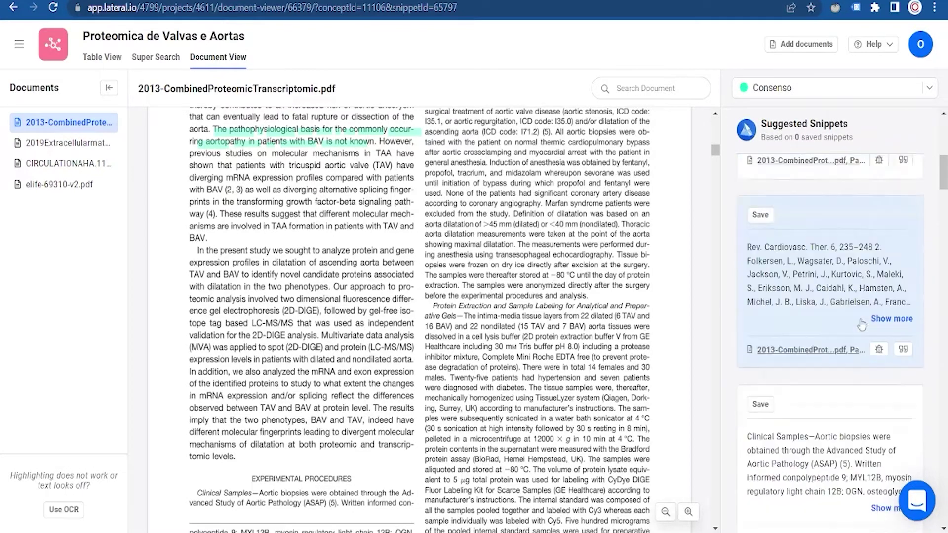
scroll(862, 324, "down", 5)
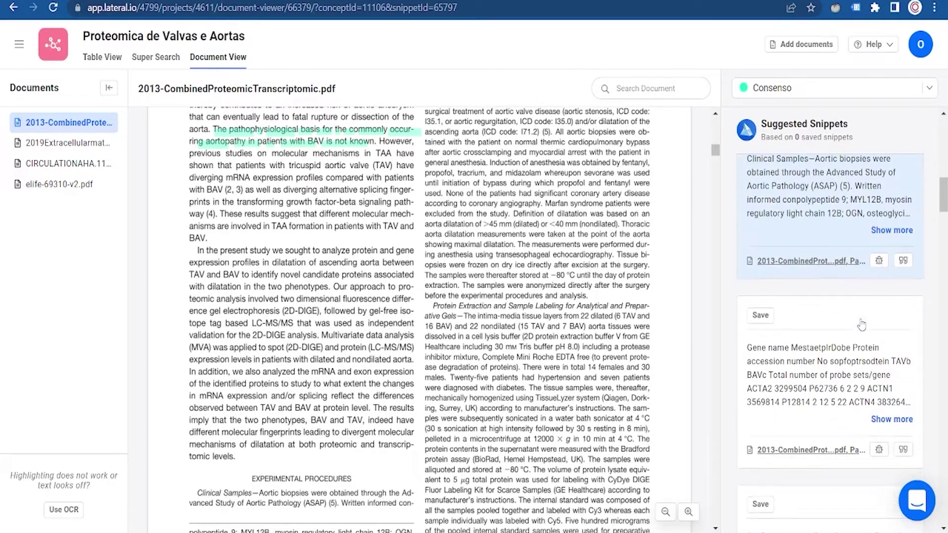
left_click(825, 335)
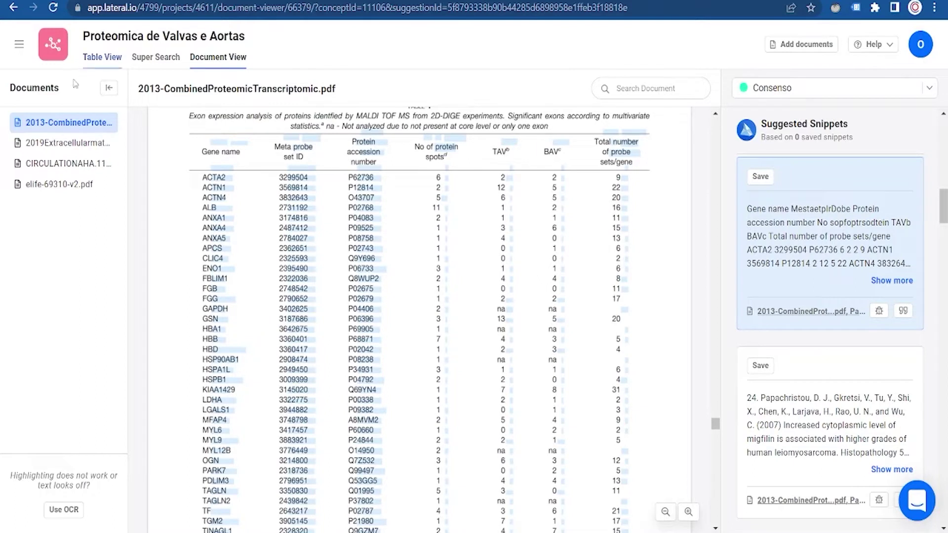
Step: Open 2019Extracellularmatrizabdominalaorta.pdf and view its suggested snippets on supravalvular aortic stenosis and TAA dilation in context
left_click(67, 145)
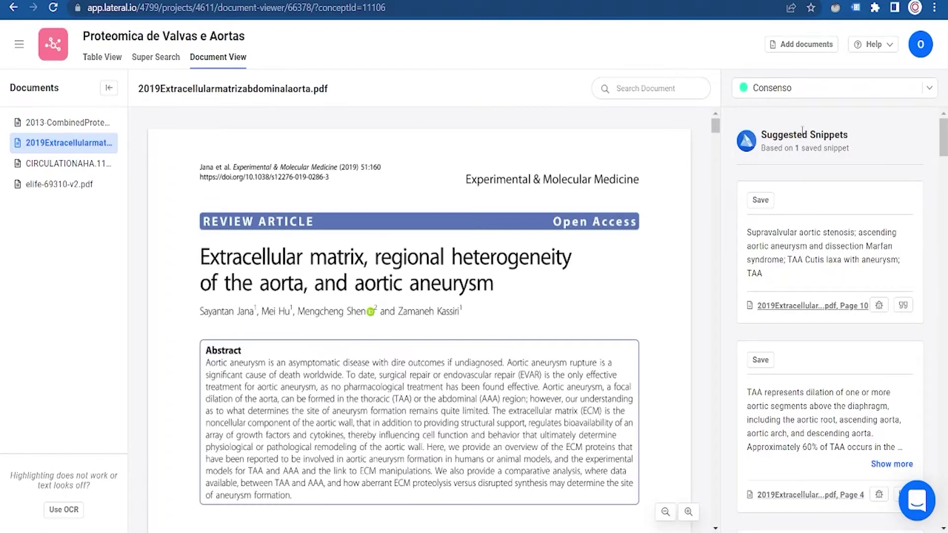
left_click(819, 249)
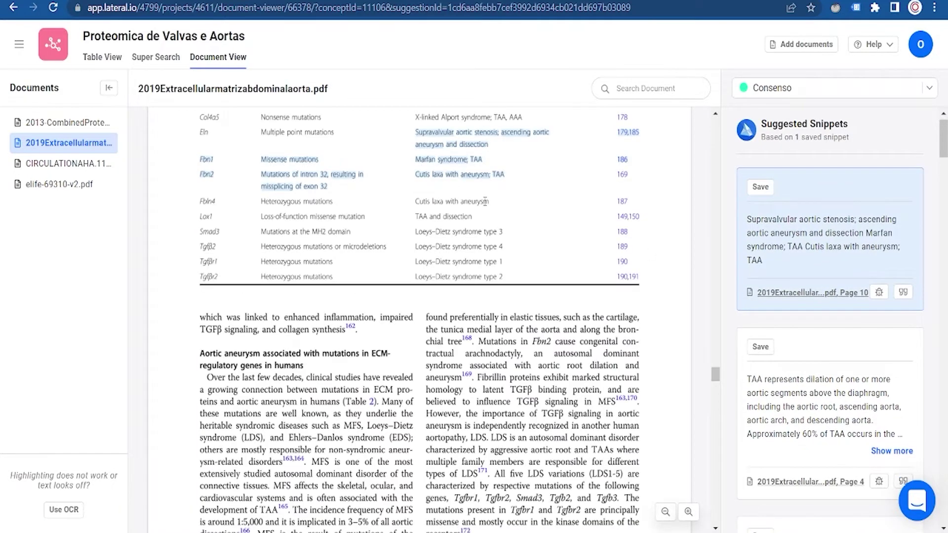
scroll(451, 198, "up", 3)
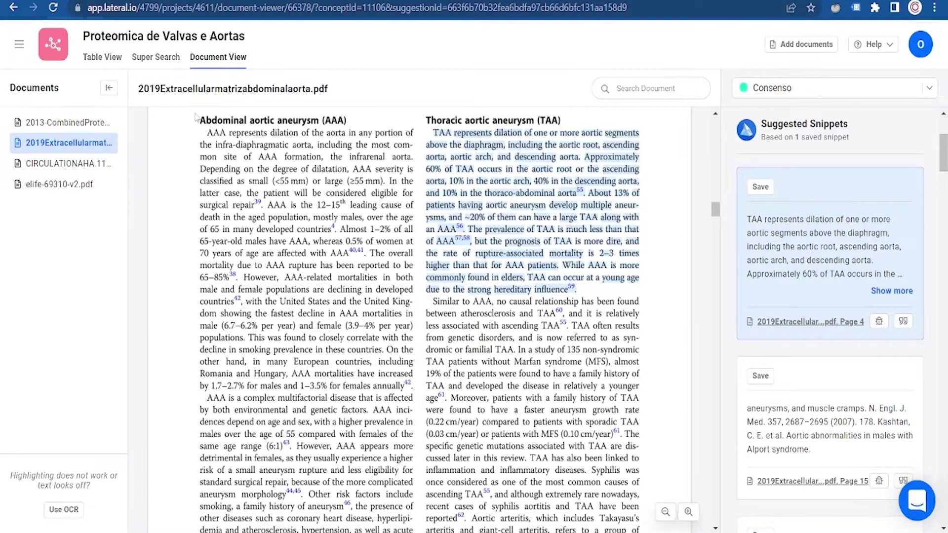
Step: Highlight "Thoracic aortic aneurysm" in the page 4 heading and save it to a new concept named TAA
scroll(256, 133, "up", 1)
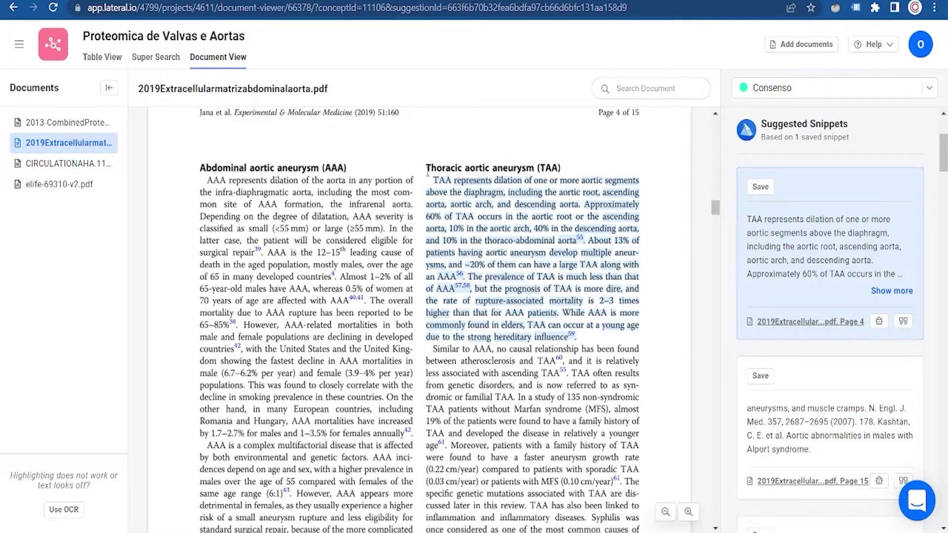
left_click_drag(427, 170, 542, 166)
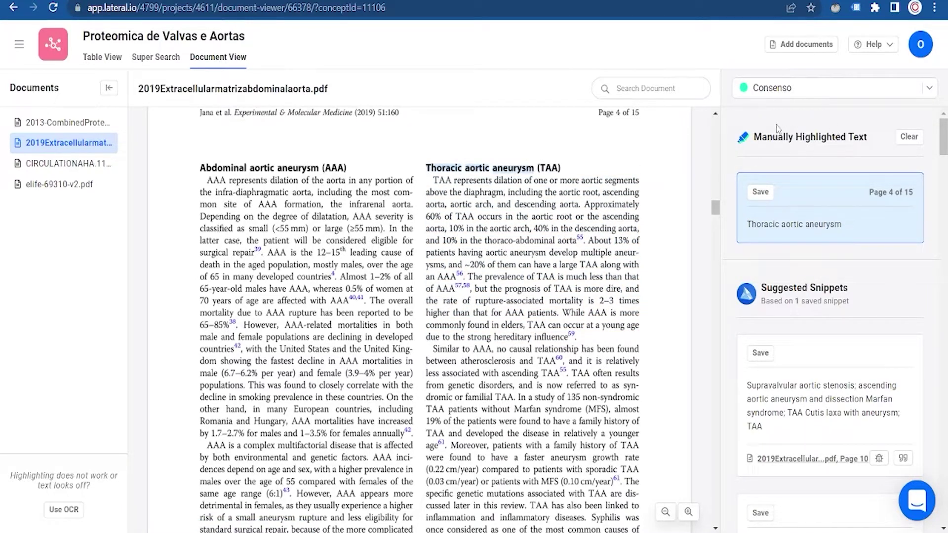
left_click(786, 93)
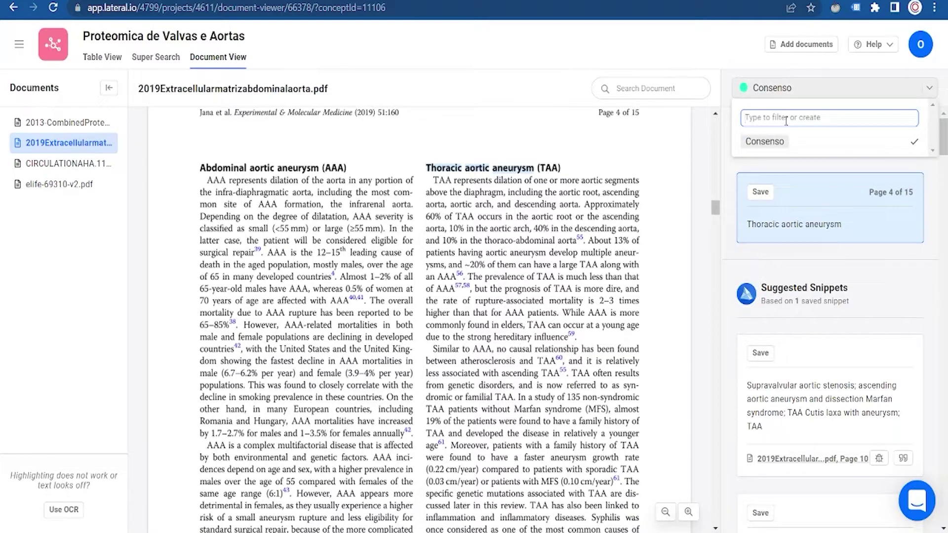
type("TAA")
left_click(779, 150)
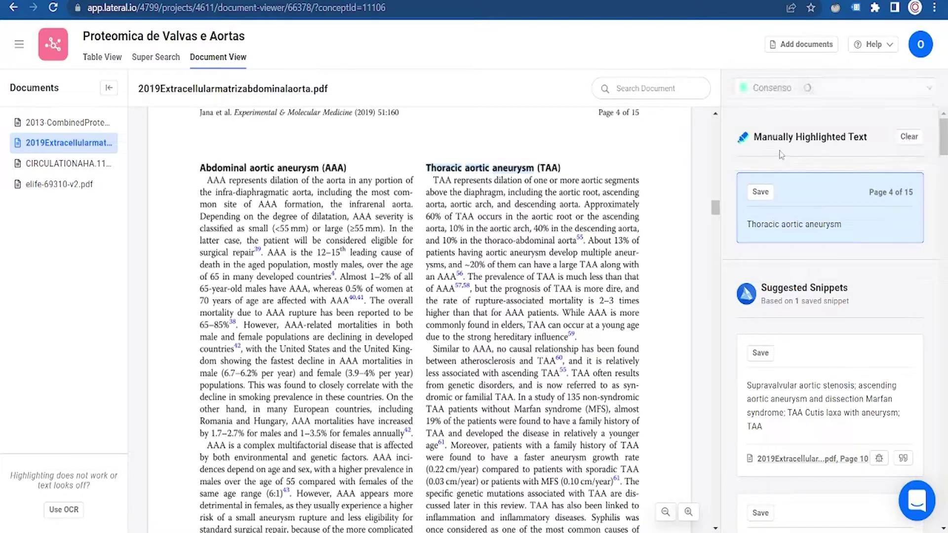
left_click(764, 194)
Step: Examine the suggested TAA snippets in context: the aortic segment dilation paragraph on page 4 and the Table 2 entries on page 10
scroll(827, 237, "down", 3)
scroll(832, 348, "down", 3)
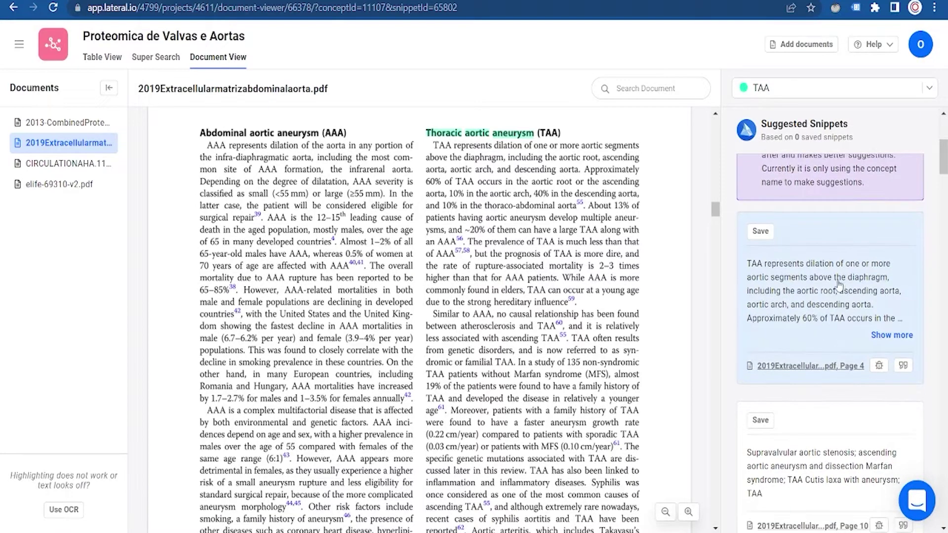
left_click(838, 284)
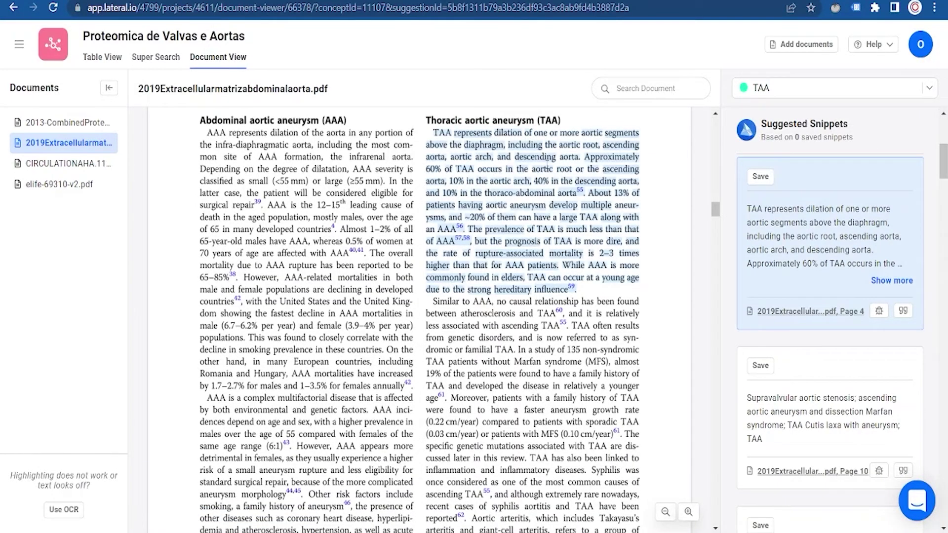
scroll(824, 435, "down", 1)
left_click(834, 367)
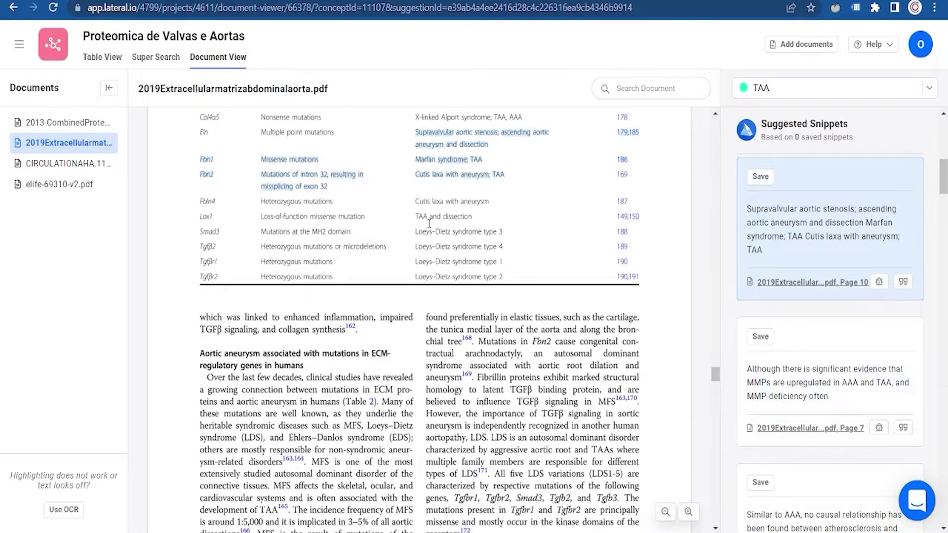
scroll(428, 228, "up", 3)
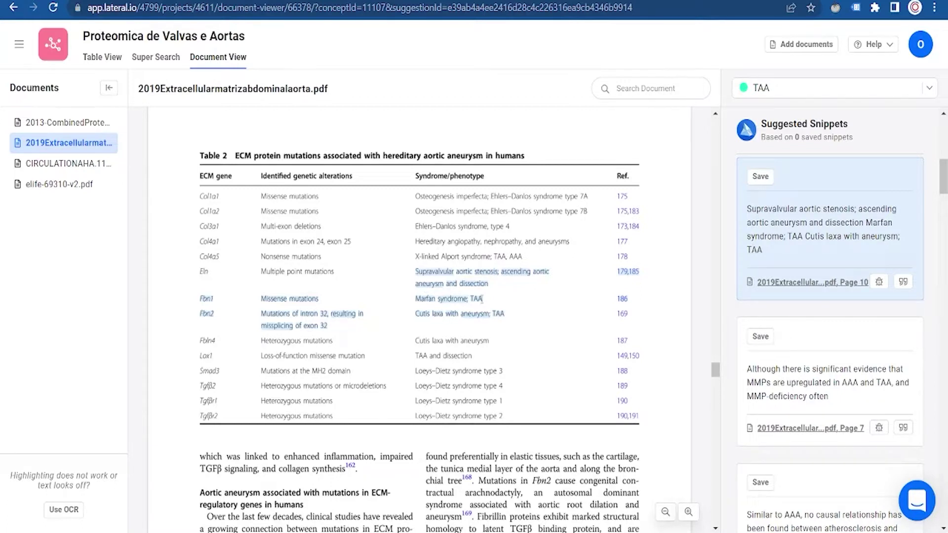
Step: Open CIRCULATIONAHA.117.032291.pdf and show the suggested snippet on transcriptional and protein expression signatures in each CAVD disease stage
left_click(39, 167)
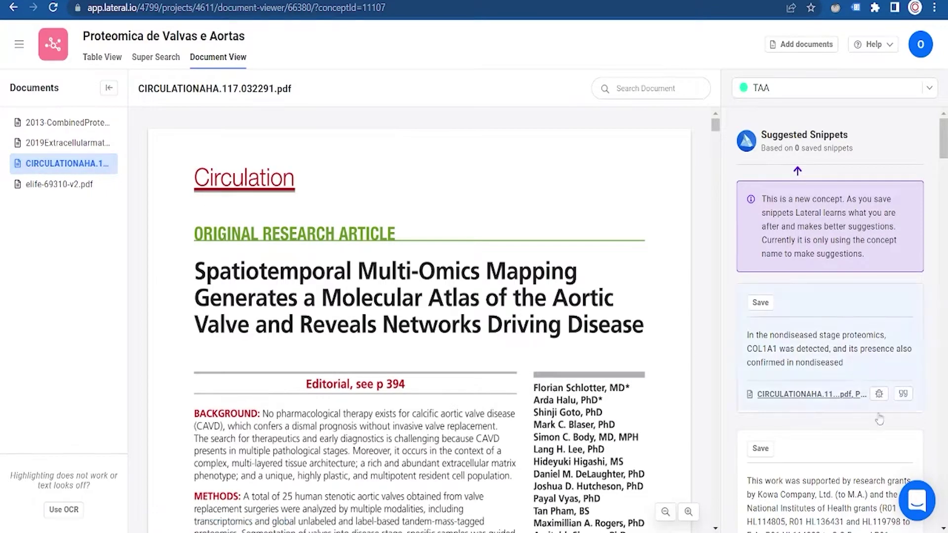
scroll(853, 448, "down", 5)
scroll(854, 449, "down", 3)
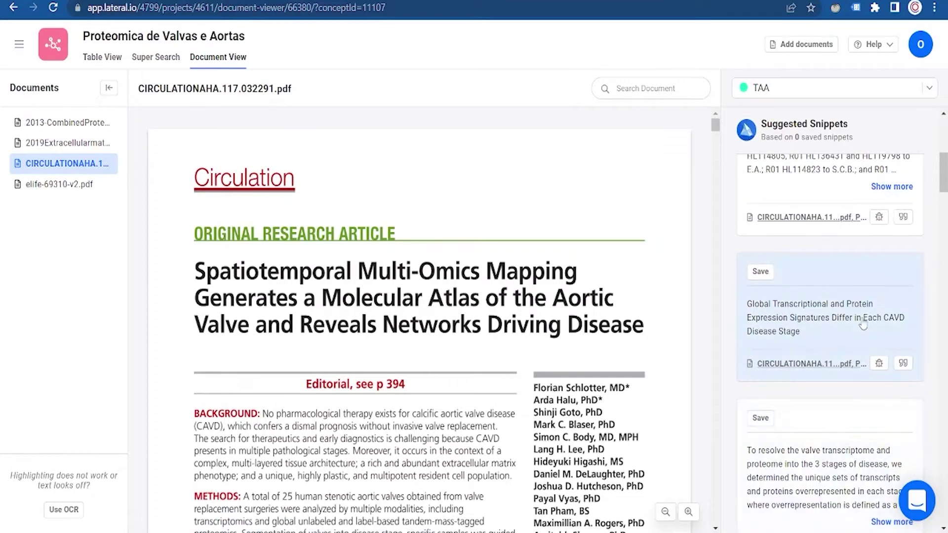
left_click(864, 319)
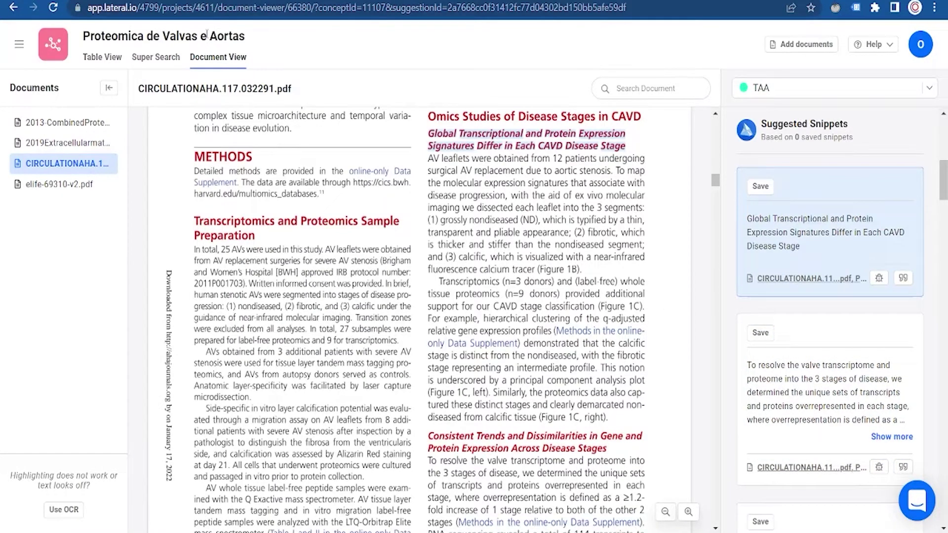
Step: Search all the project's documents at once for "Proteomic"
left_click(142, 58)
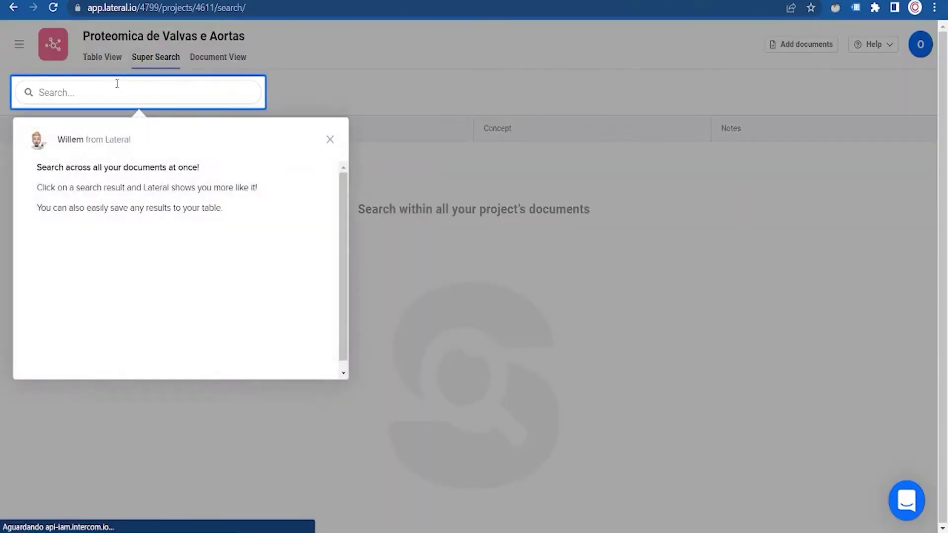
left_click(114, 93)
type("Prote")
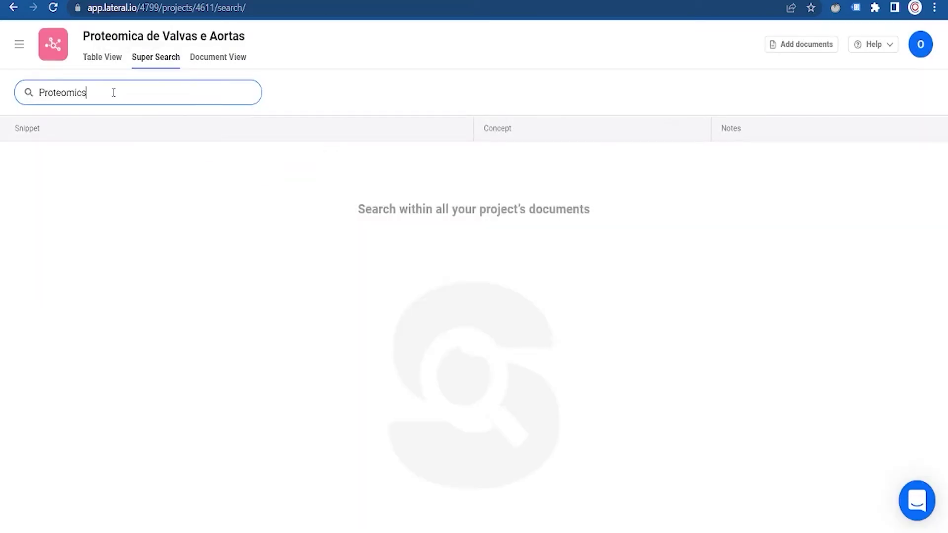
type("omics")
key("BackSpace")
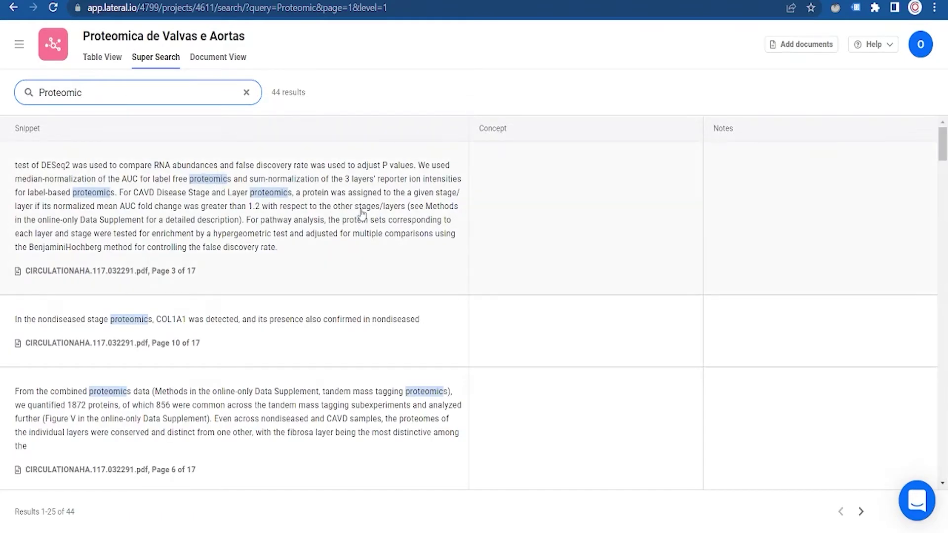
Step: Review the search results and assign the Consenso concept to the CIRCULATIONAHA.117.032291.pdf page 3 snippet about AVs from 3 additional patients
scroll(310, 204, "down", 3)
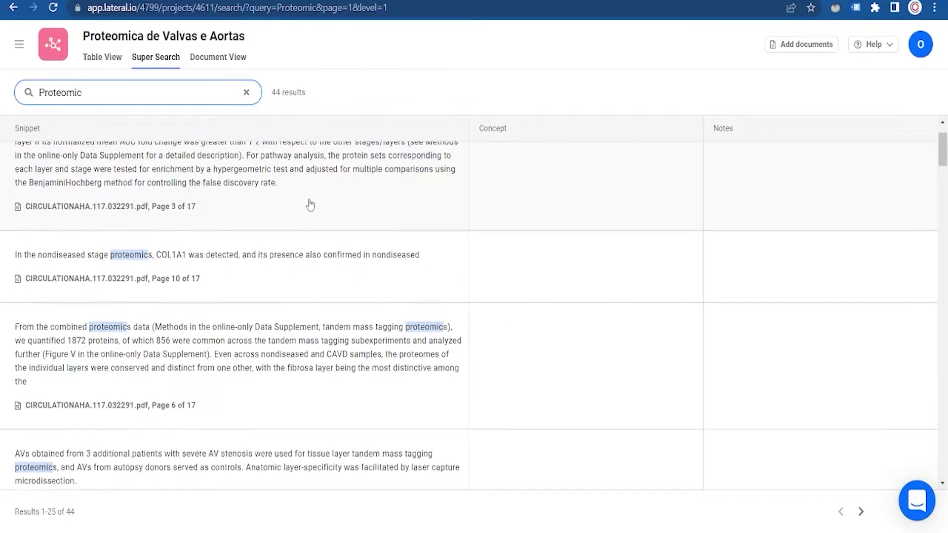
left_click(235, 295)
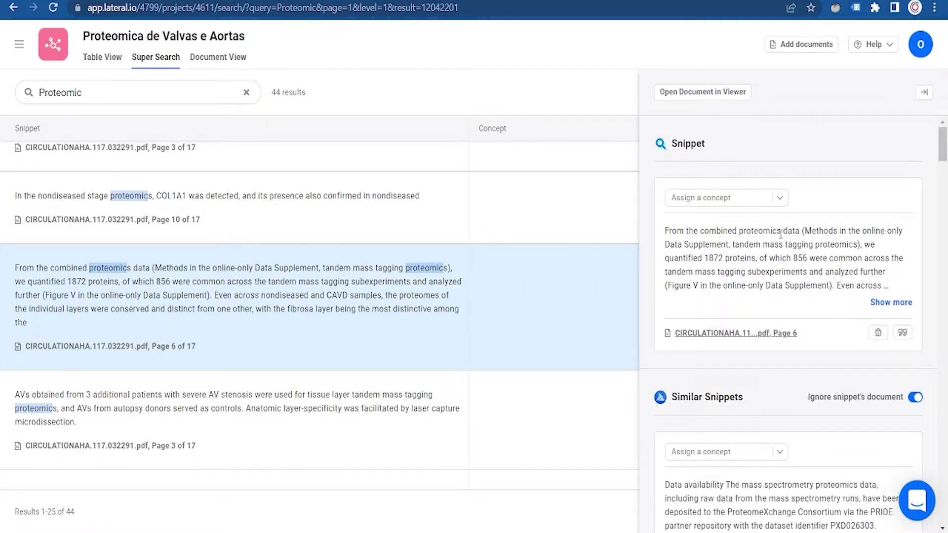
left_click(195, 416)
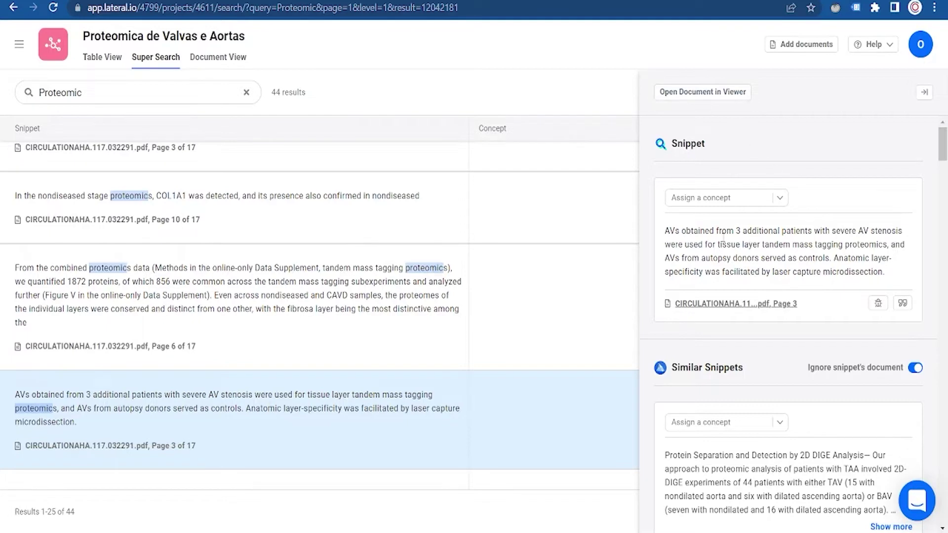
left_click(744, 198)
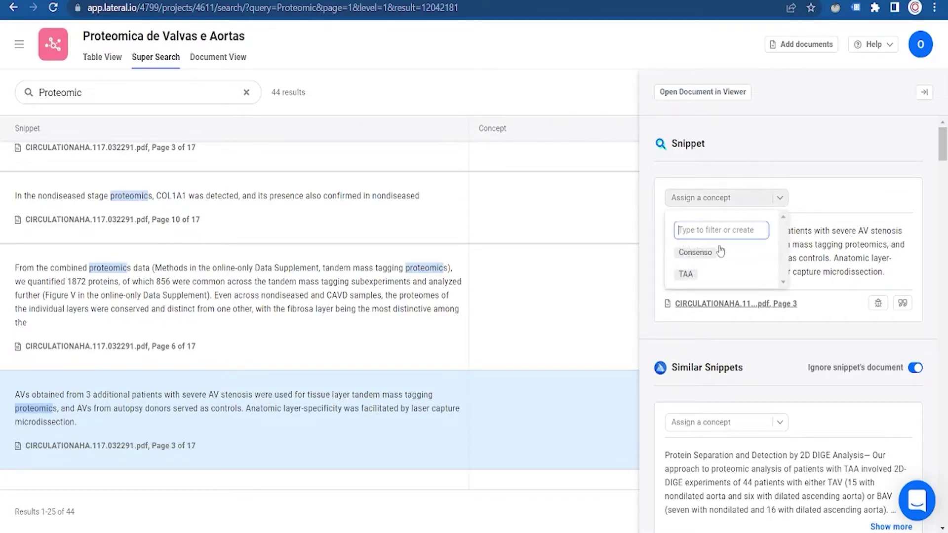
left_click(696, 252)
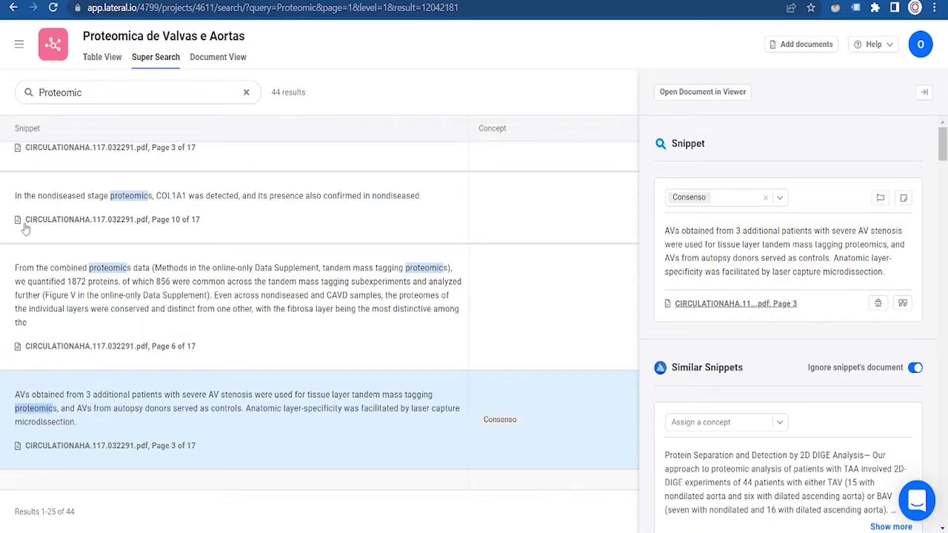
Step: In the project table, examine the suggested TAA snippets for elife-69310-v2.pdf and expand the full text of the page 10 source data snippet
left_click(103, 58)
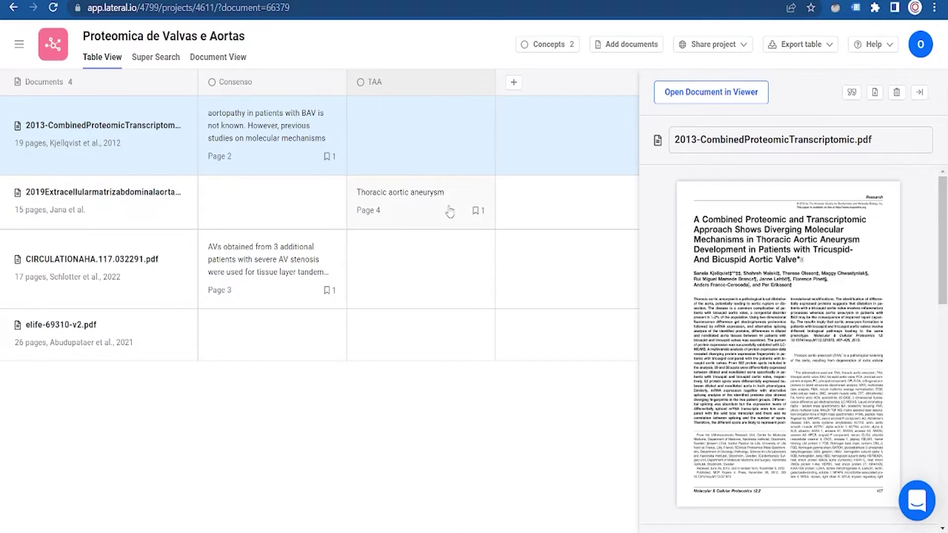
left_click(402, 362)
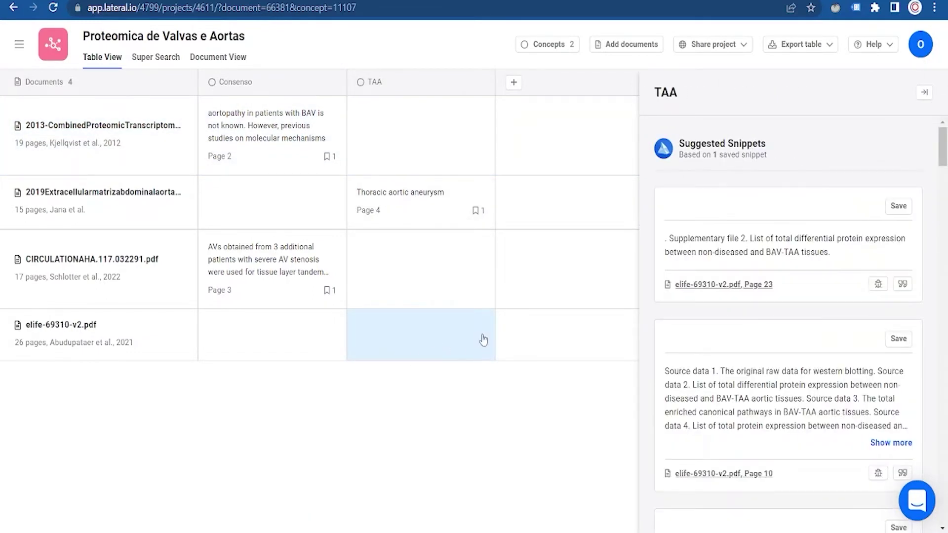
scroll(781, 352, "down", 3)
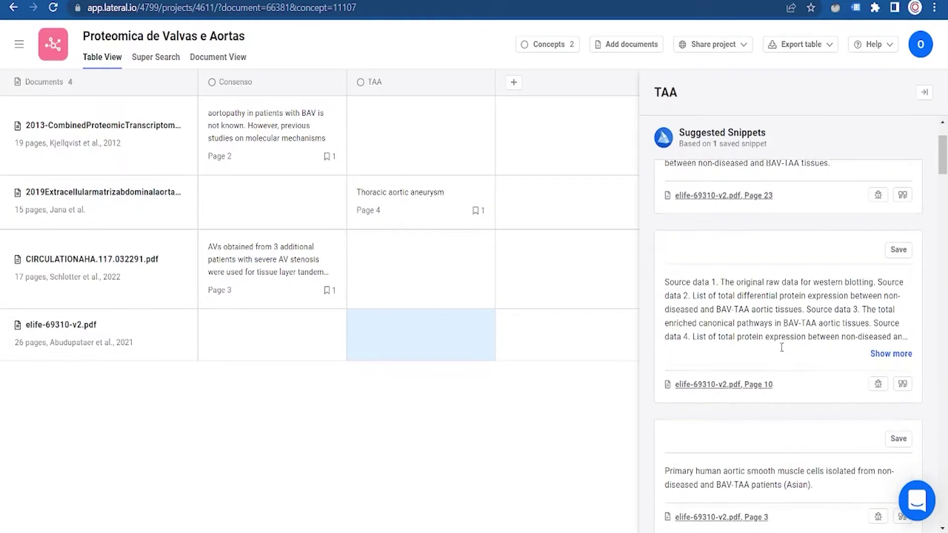
scroll(782, 351, "down", 1)
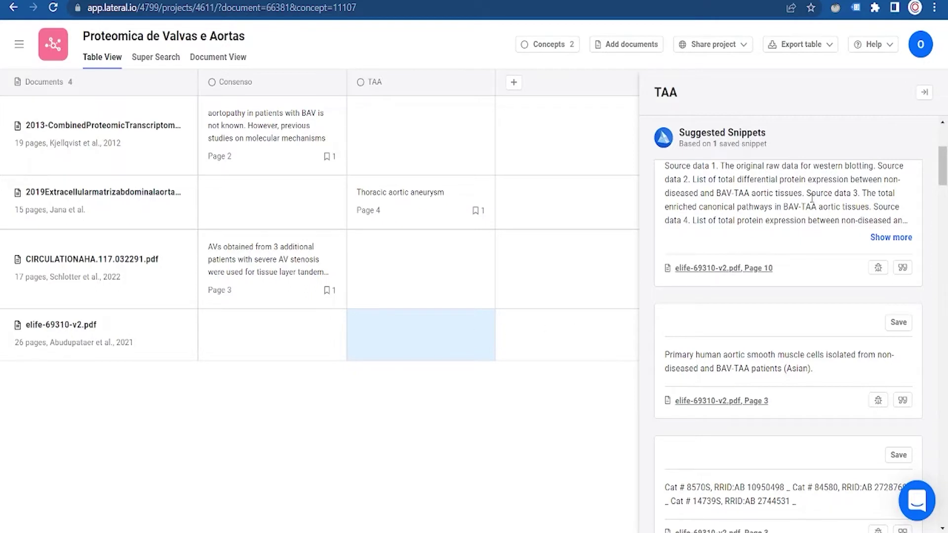
left_click(893, 238)
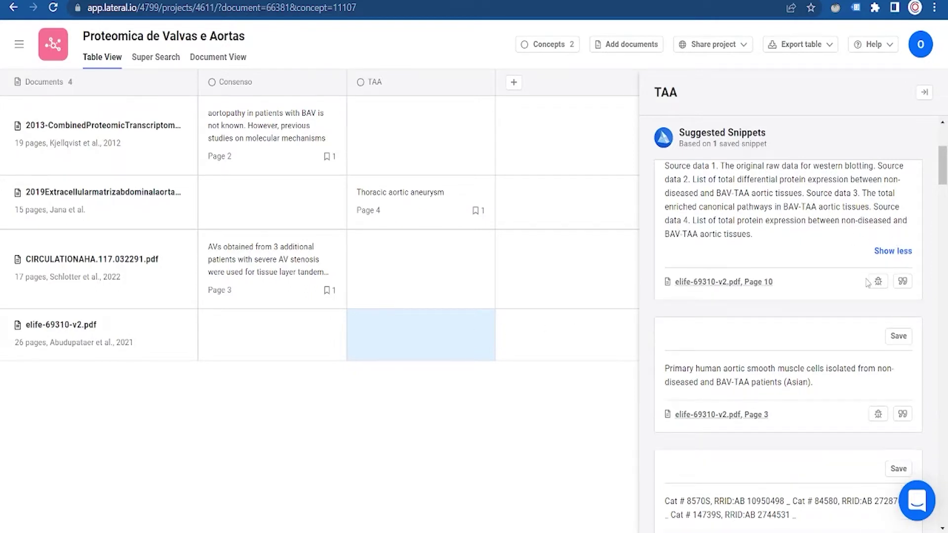
scroll(840, 284, "up", 2)
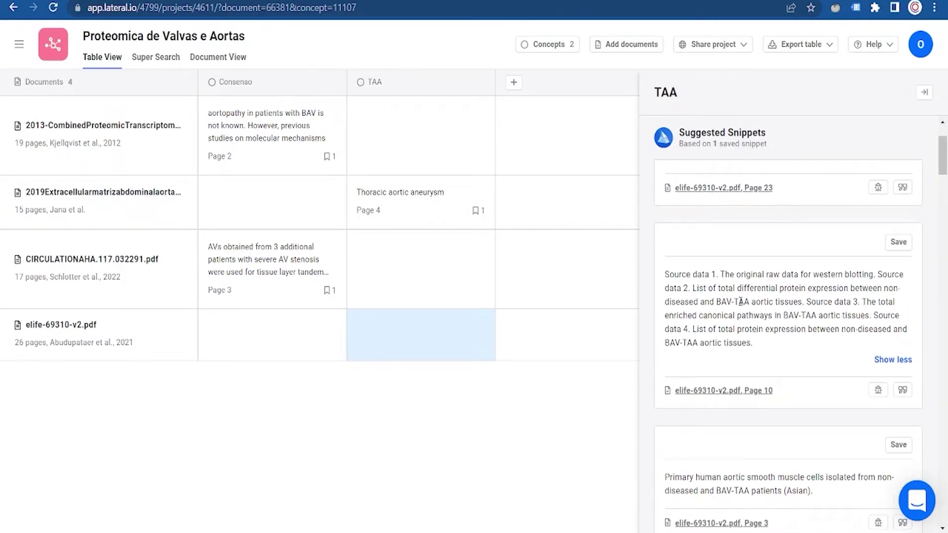